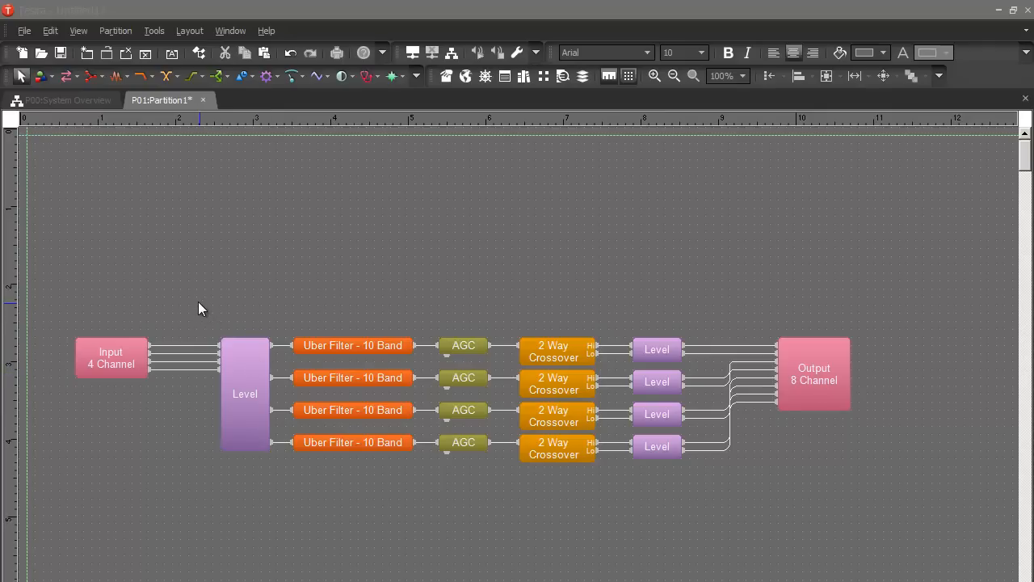
Place a new Custom Block on the canvas below the processing chain
{"action": "left_click_drag", "start_coordinate": [198, 301], "coordinate": [704, 506]}
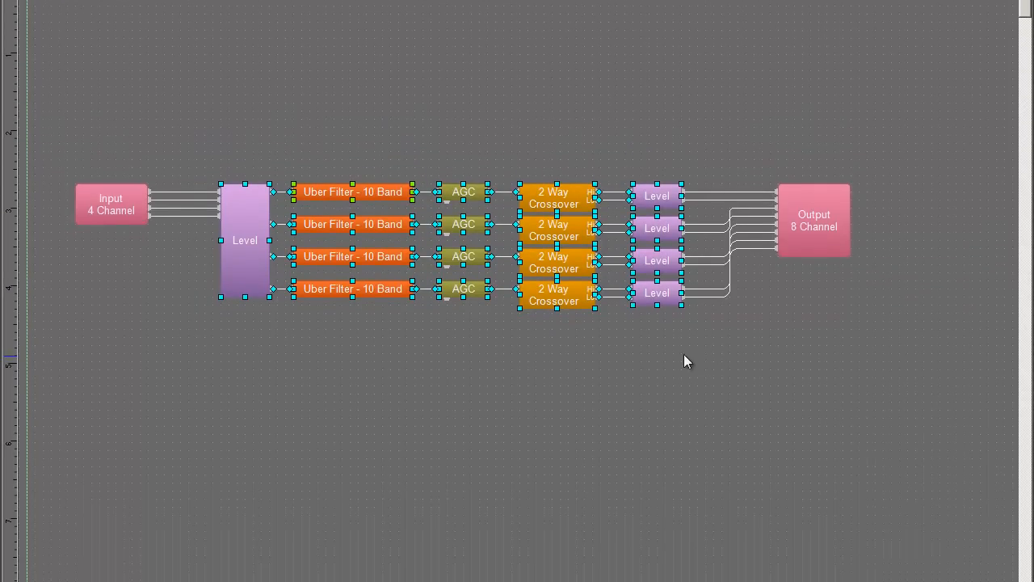
{"action": "left_click", "coordinate": [546, 80]}
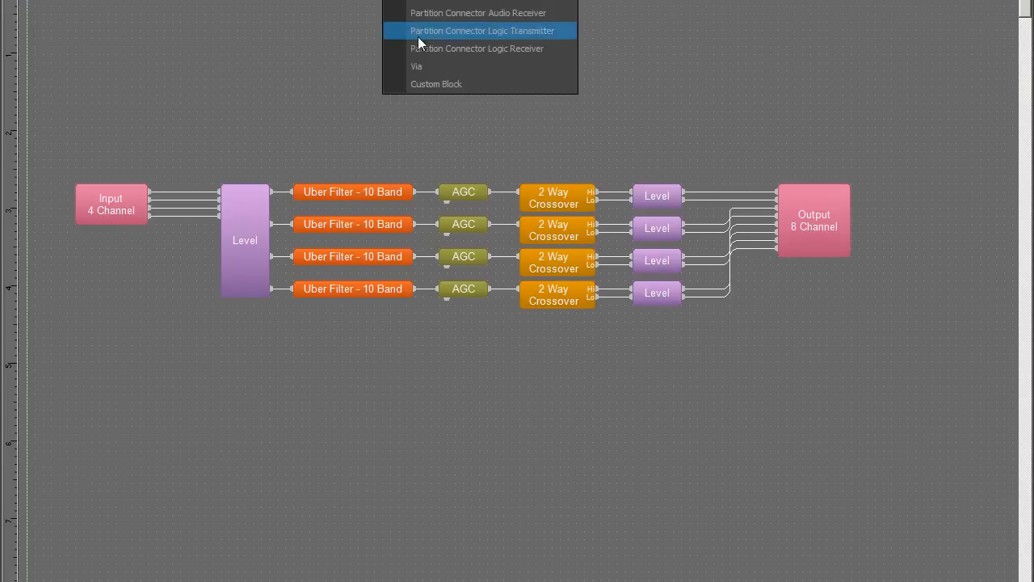
{"action": "left_click", "coordinate": [426, 82]}
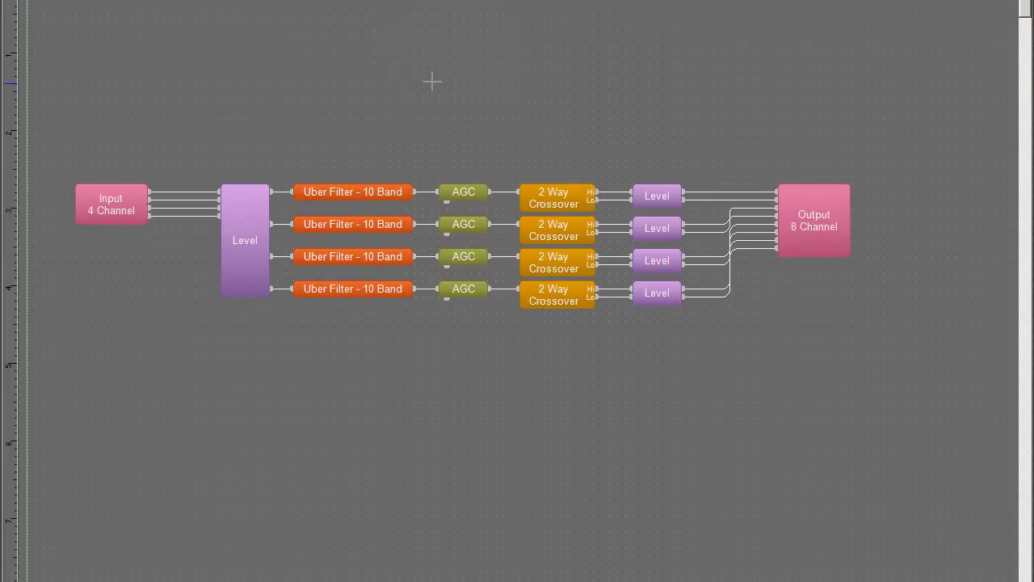
{"action": "left_click", "coordinate": [246, 388]}
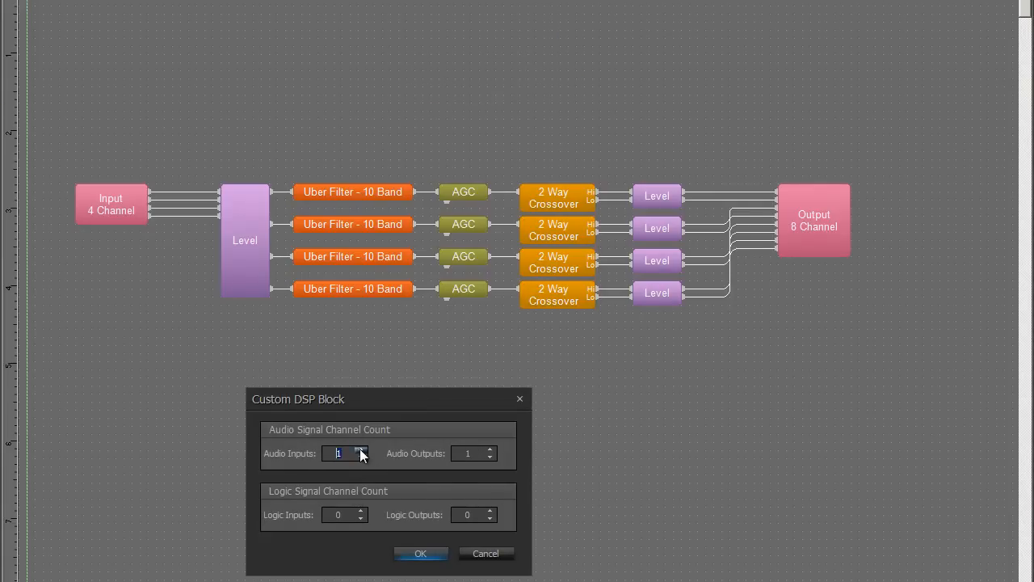
Give the custom block 4 audio inputs and 8 audio outputs and create it
{"action": "left_click", "coordinate": [360, 449]}
{"action": "left_click", "coordinate": [360, 449]}
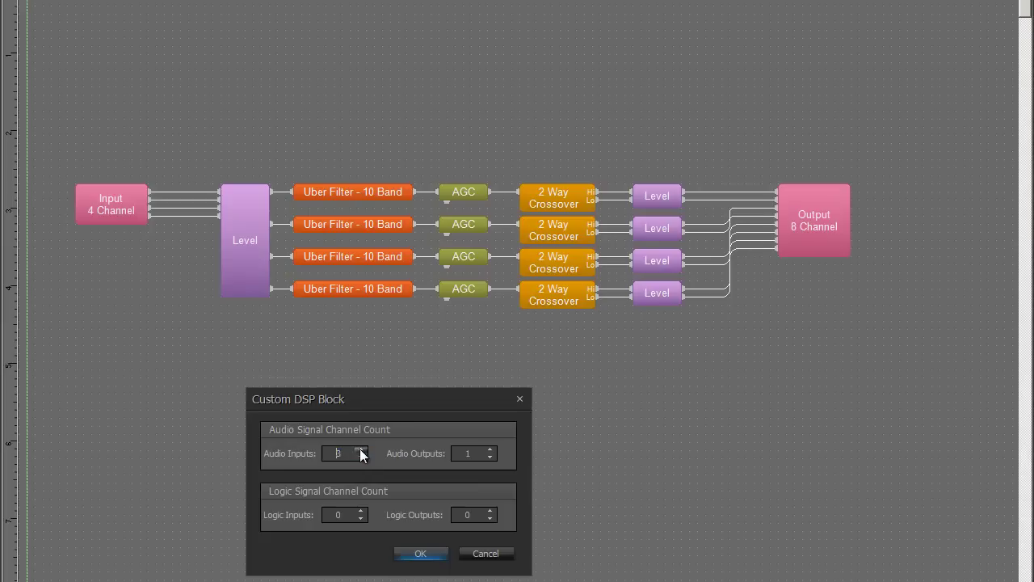
{"action": "left_click", "coordinate": [491, 450]}
{"action": "left_click", "coordinate": [421, 554]}
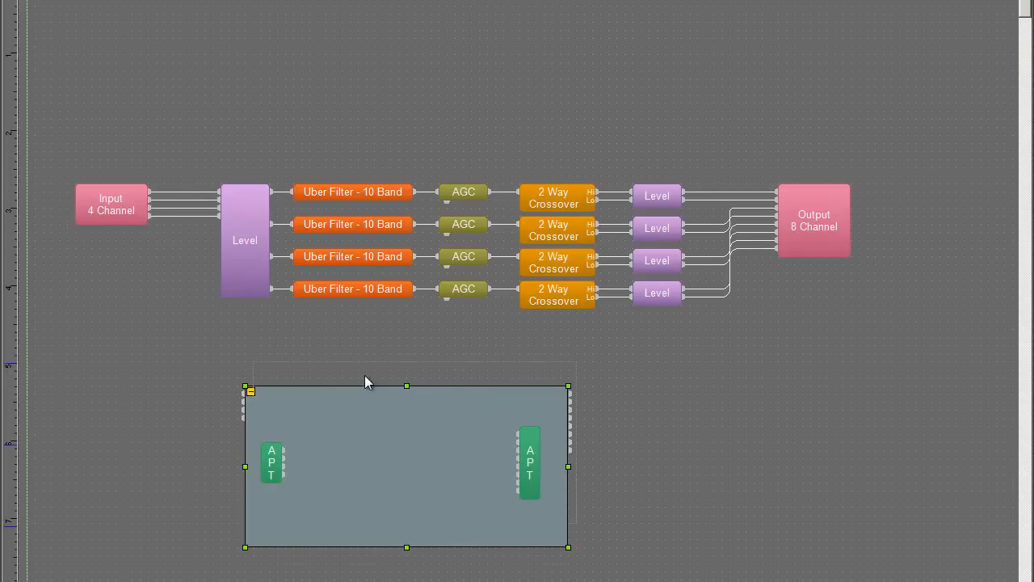
Collapse the custom block, move it right beneath the chain, and expand it again
{"action": "left_click_drag", "start_coordinate": [358, 397], "coordinate": [366, 373]}
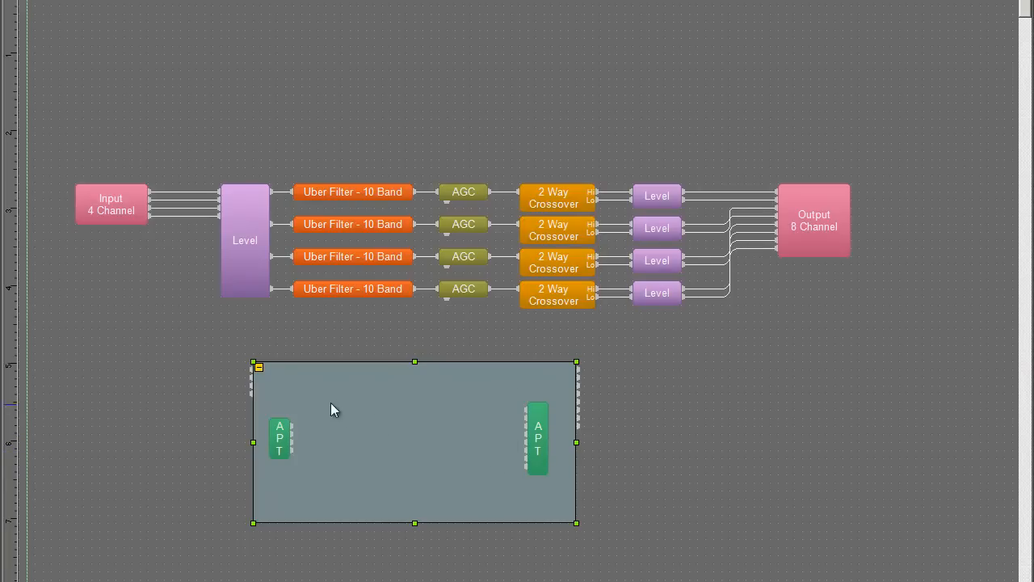
{"action": "left_click", "coordinate": [259, 368]}
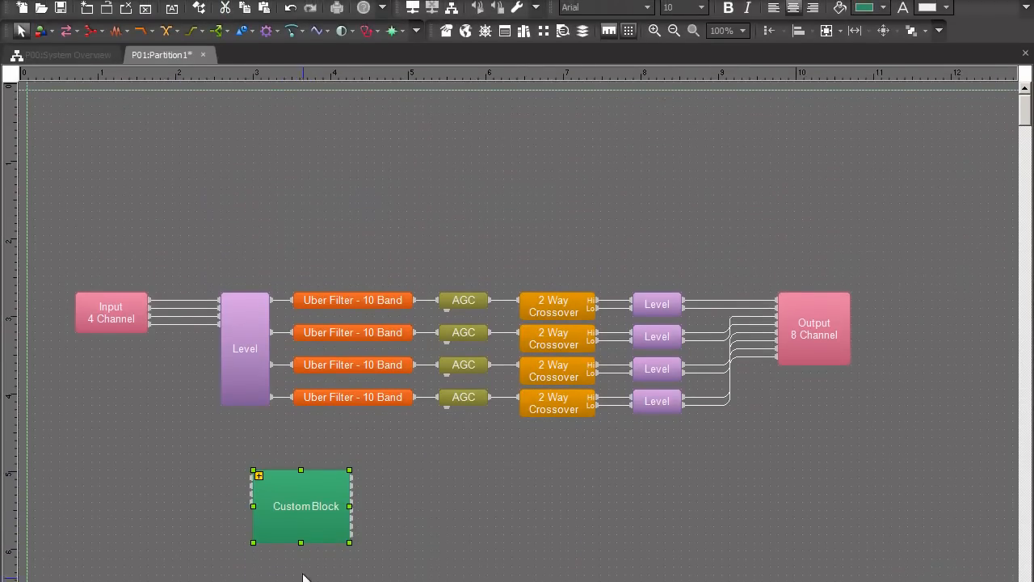
{"action": "left_click_drag", "start_coordinate": [318, 522], "coordinate": [413, 497]}
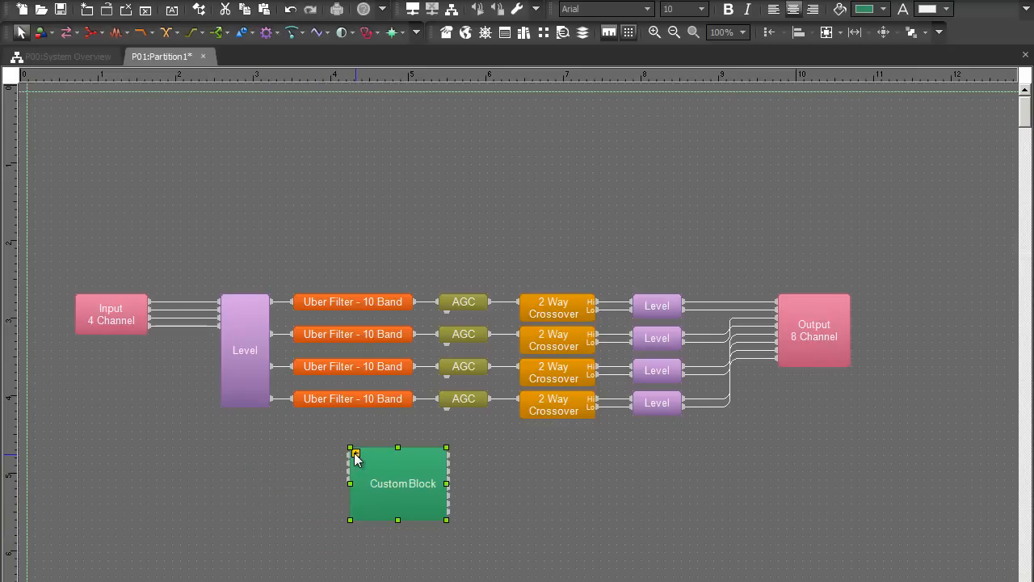
{"action": "left_click", "coordinate": [356, 454]}
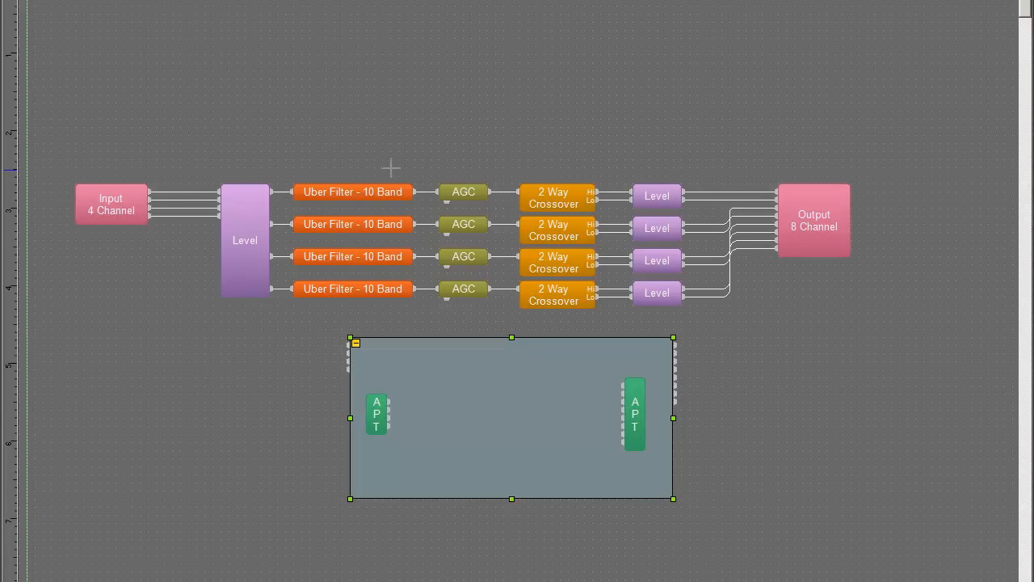
Add a trial 1-band Parametric EQ inside the block and move the container left and down
{"action": "left_click", "coordinate": [474, 409]}
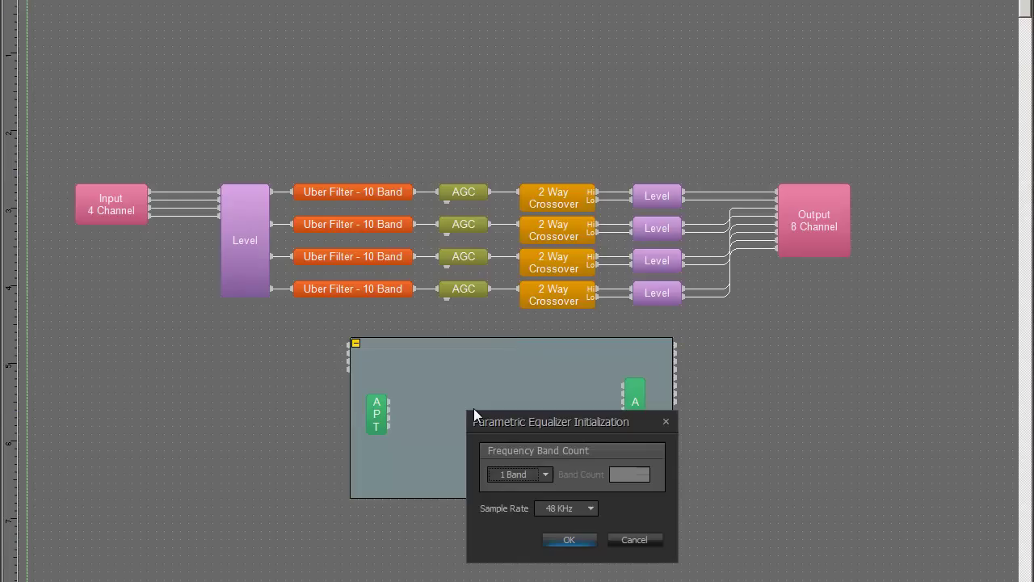
{"action": "left_click", "coordinate": [569, 539]}
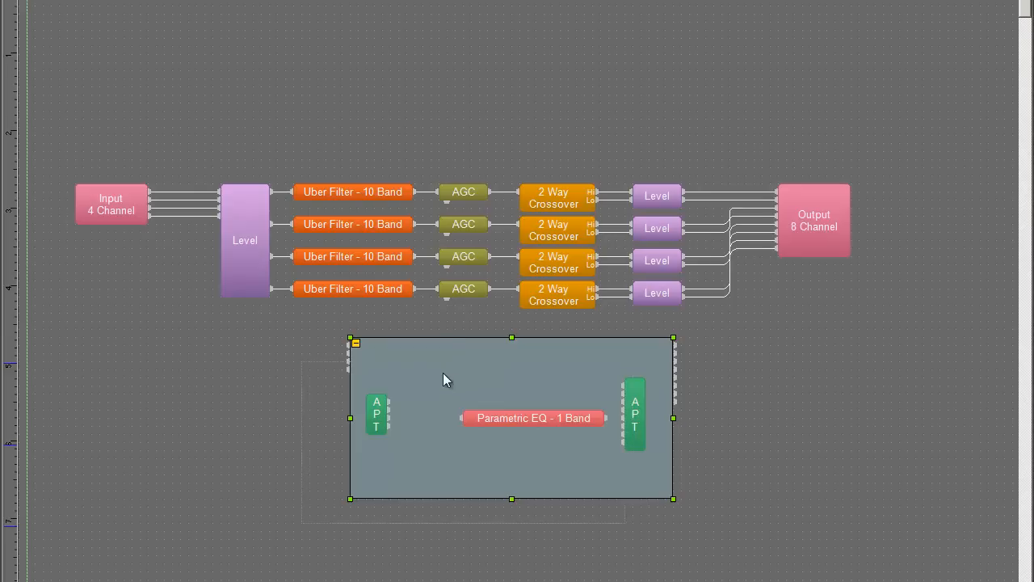
{"action": "left_click_drag", "start_coordinate": [492, 347], "coordinate": [444, 372]}
{"action": "key", "text": "ctrl+z"}
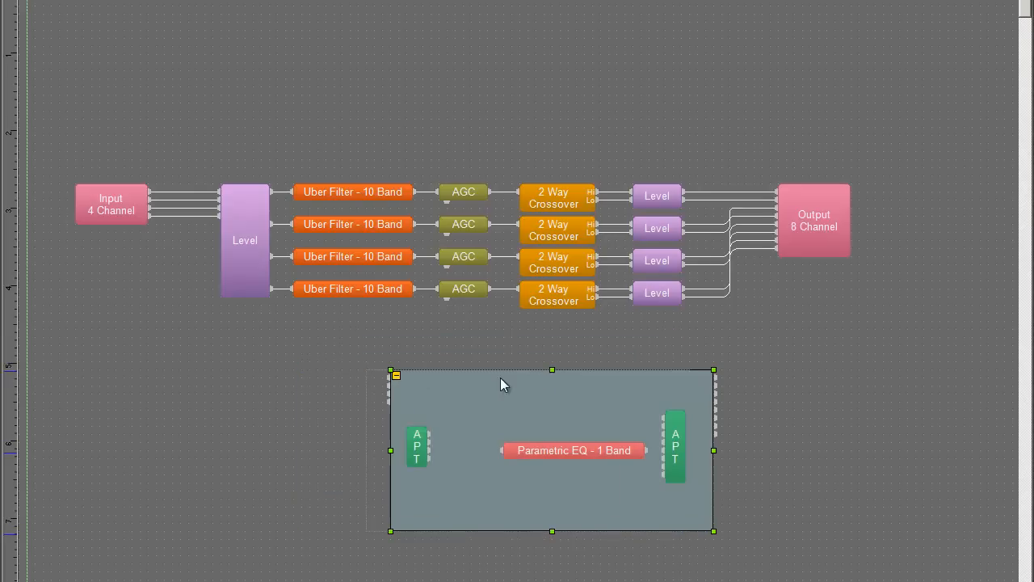
{"action": "key", "text": "ctrl+y"}
Remove the trial Parametric EQ - 1 Band block from the container
{"action": "left_click", "coordinate": [510, 443]}
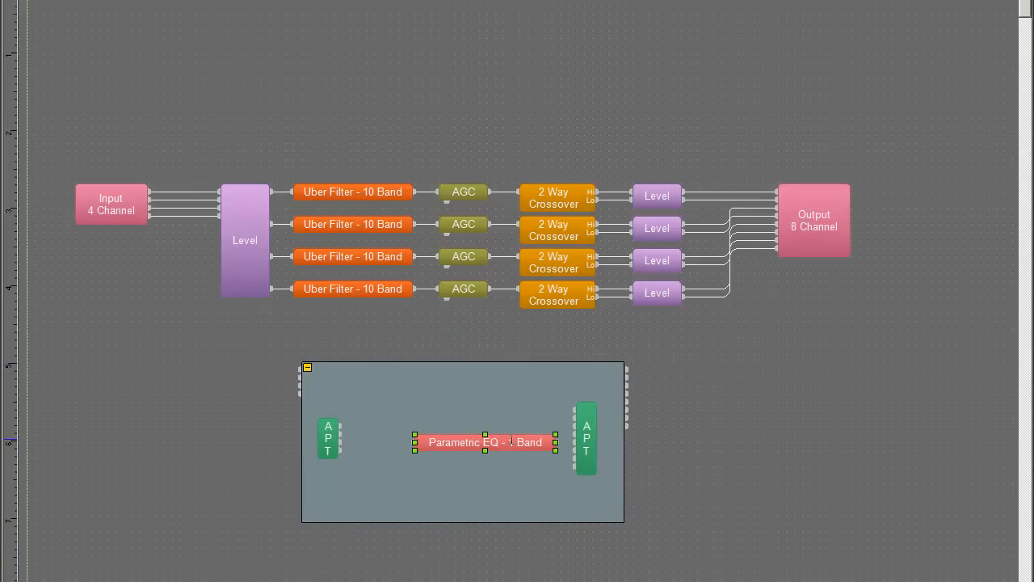
{"action": "key", "text": "Delete"}
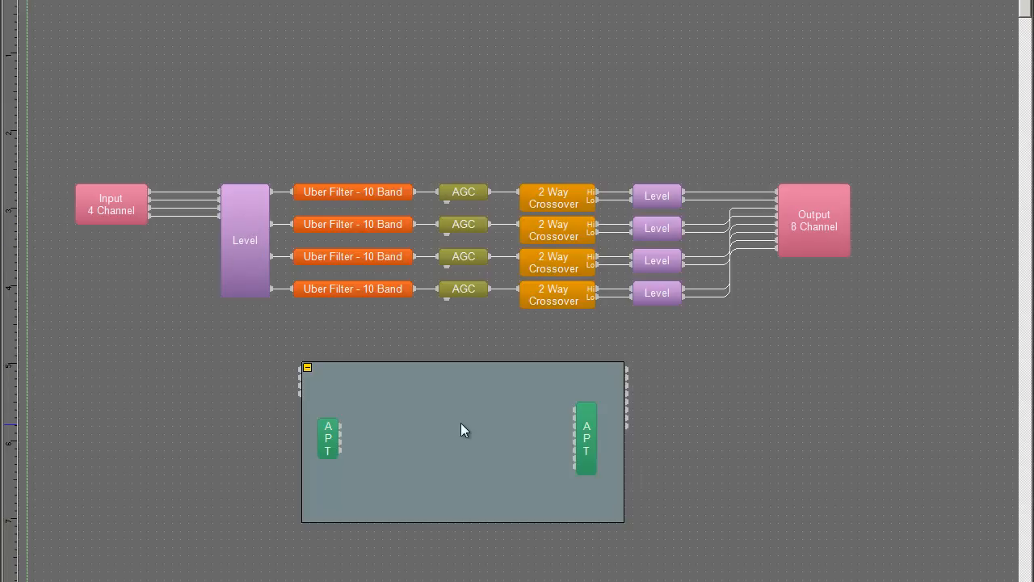
Enlarge the custom block toward the lower right and move the output APT to its right edge
{"action": "left_click_drag", "start_coordinate": [414, 401], "coordinate": [248, 332]}
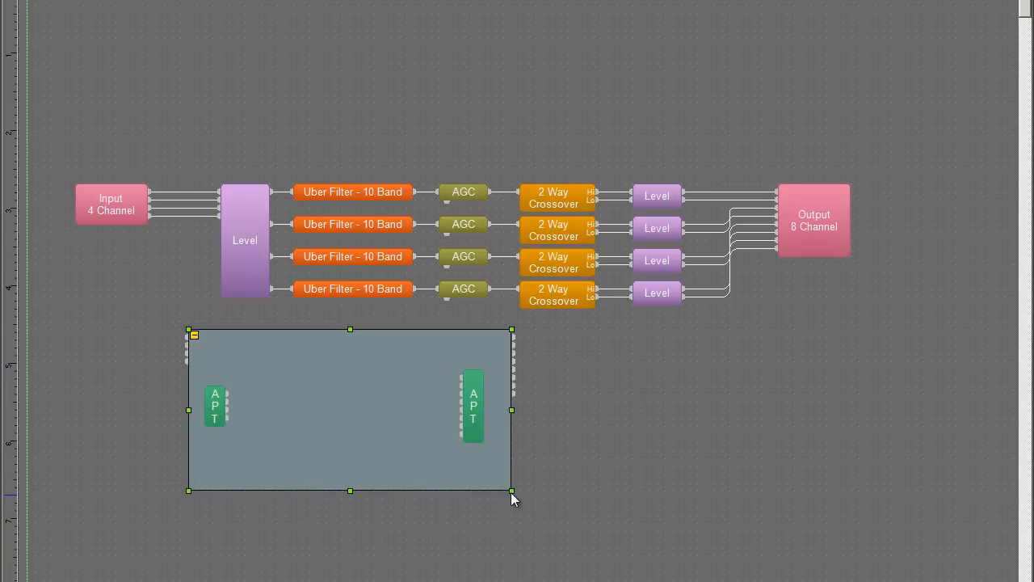
{"action": "left_click_drag", "start_coordinate": [512, 491], "coordinate": [794, 571]}
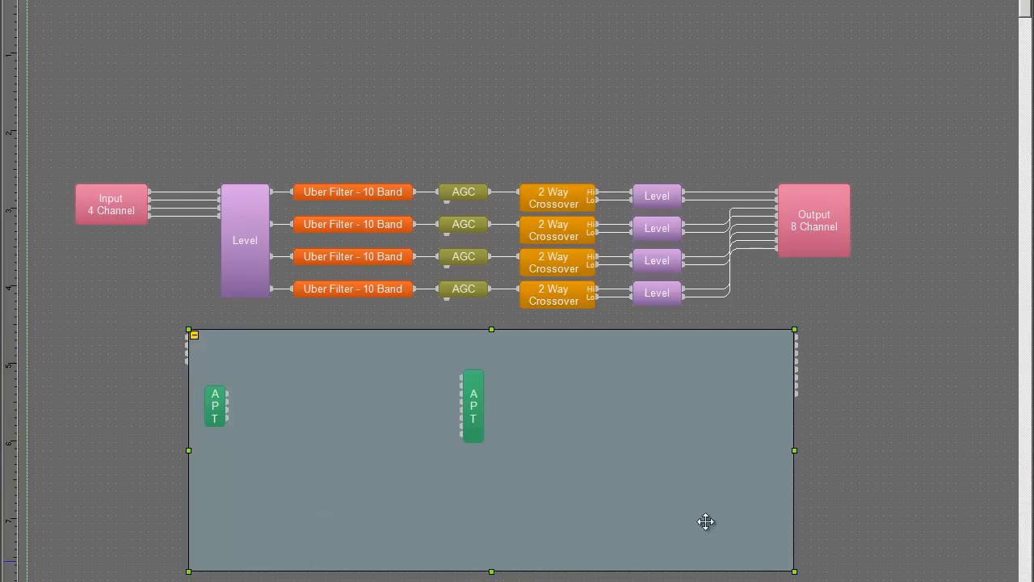
{"action": "left_click_drag", "start_coordinate": [471, 411], "coordinate": [720, 432]}
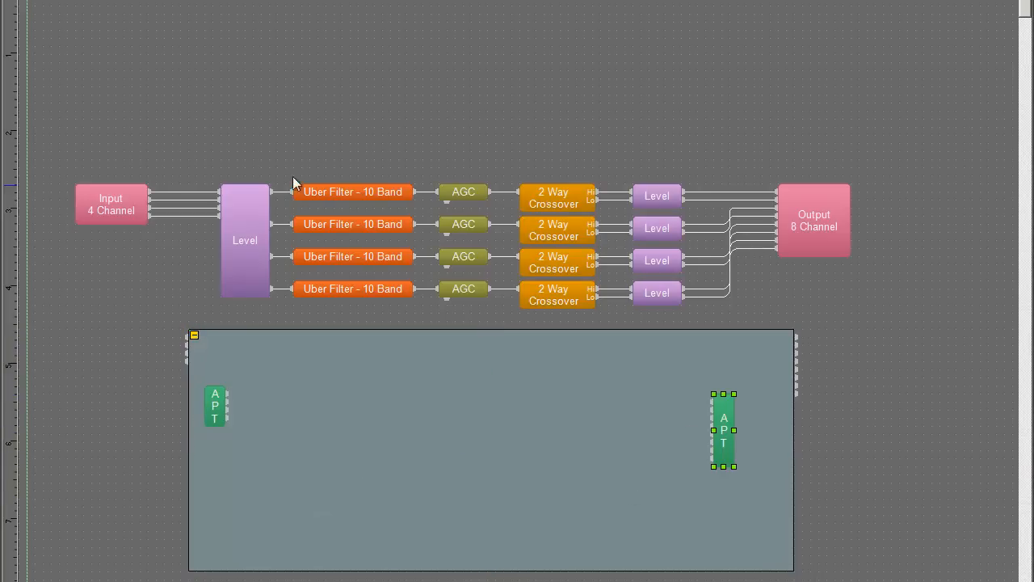
Delete the Input-to-Level and Level-to-Output wires of the processing chain
{"action": "left_click_drag", "start_coordinate": [191, 155], "coordinate": [190, 238]}
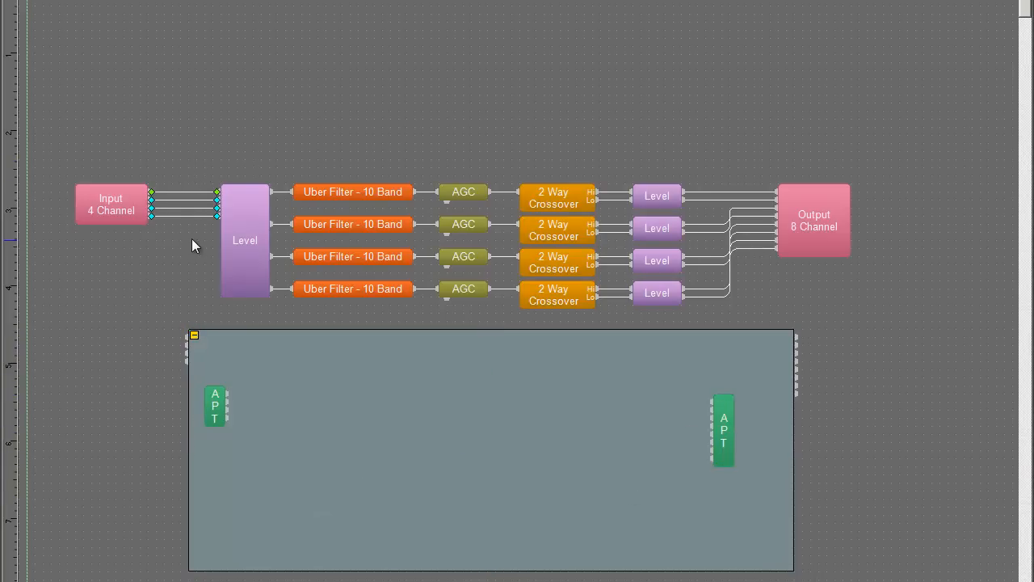
{"action": "key", "text": "Delete"}
{"action": "left_click_drag", "start_coordinate": [739, 152], "coordinate": [739, 291]}
{"action": "key", "text": "Delete"}
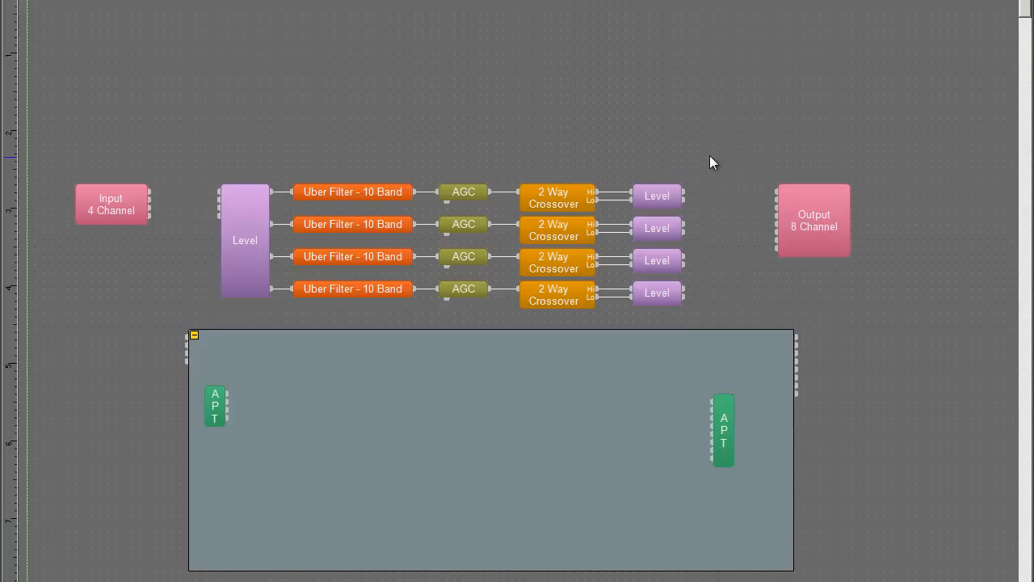
Move the whole processing chain into the container between the APT blocks and reposition it
{"action": "left_click_drag", "start_coordinate": [711, 162], "coordinate": [197, 322]}
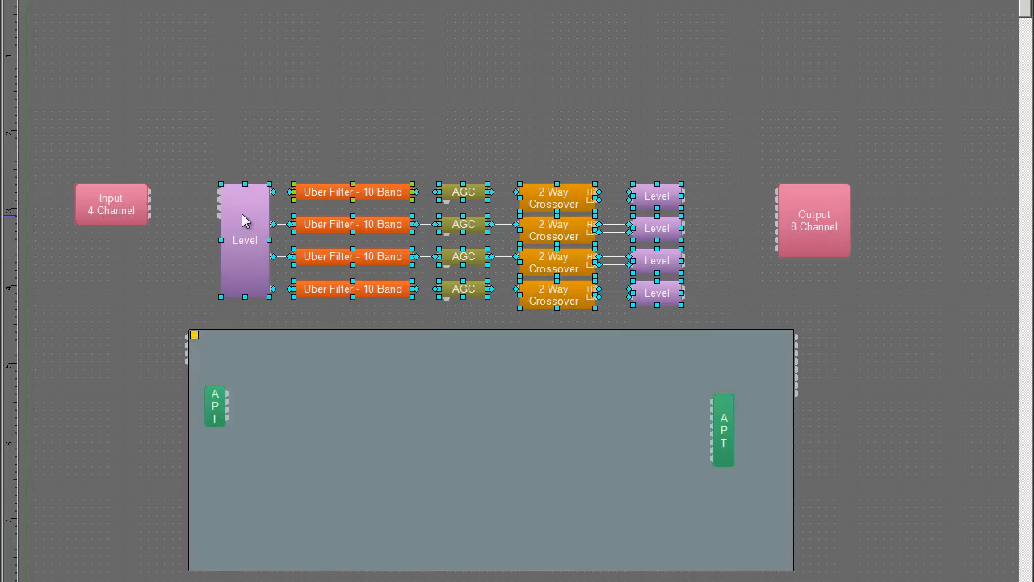
{"action": "left_click_drag", "start_coordinate": [243, 209], "coordinate": [280, 369]}
{"action": "left_click_drag", "start_coordinate": [282, 407], "coordinate": [282, 407]}
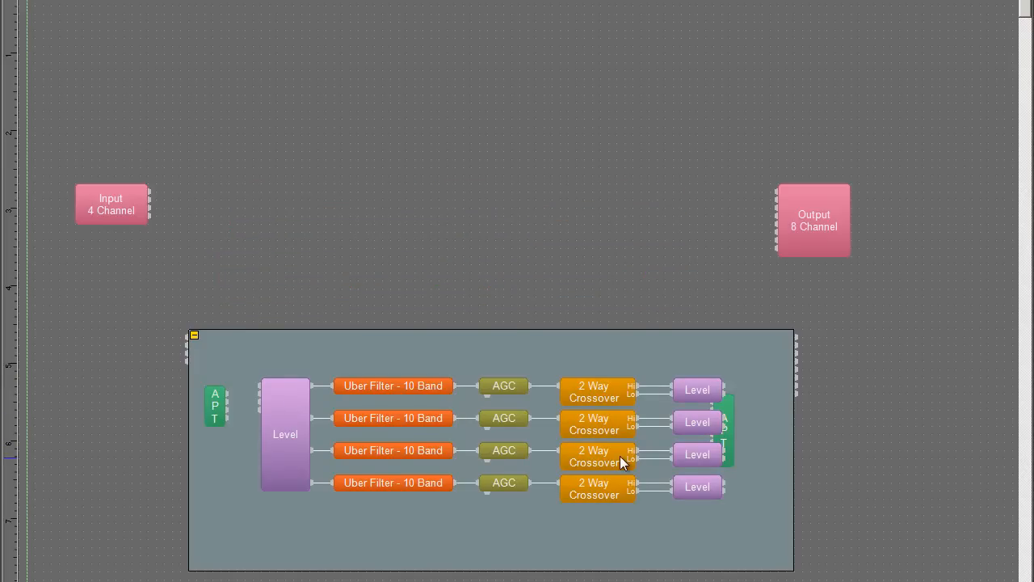
{"action": "left_click_drag", "start_coordinate": [729, 419], "coordinate": [758, 409]}
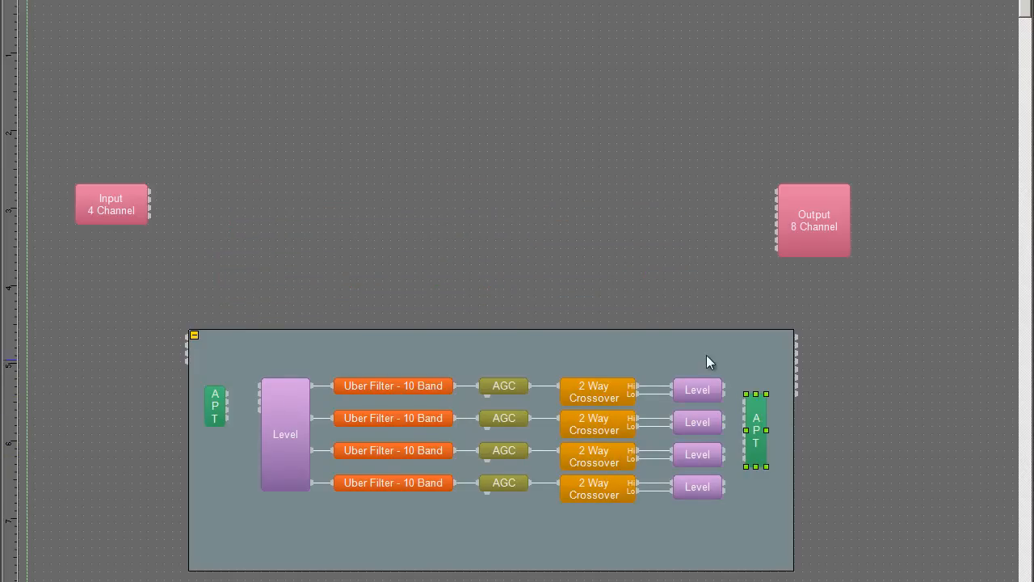
{"action": "left_click_drag", "start_coordinate": [697, 340], "coordinate": [745, 323]}
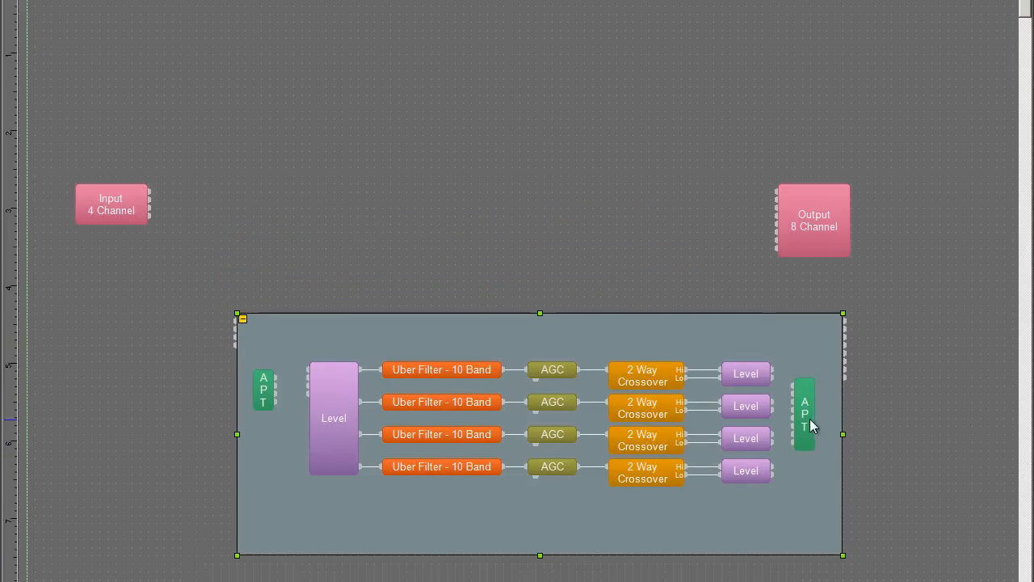
Wire the input APT to the Level inputs and all four Level outputs into the output APT
{"action": "left_click", "coordinate": [280, 357]}
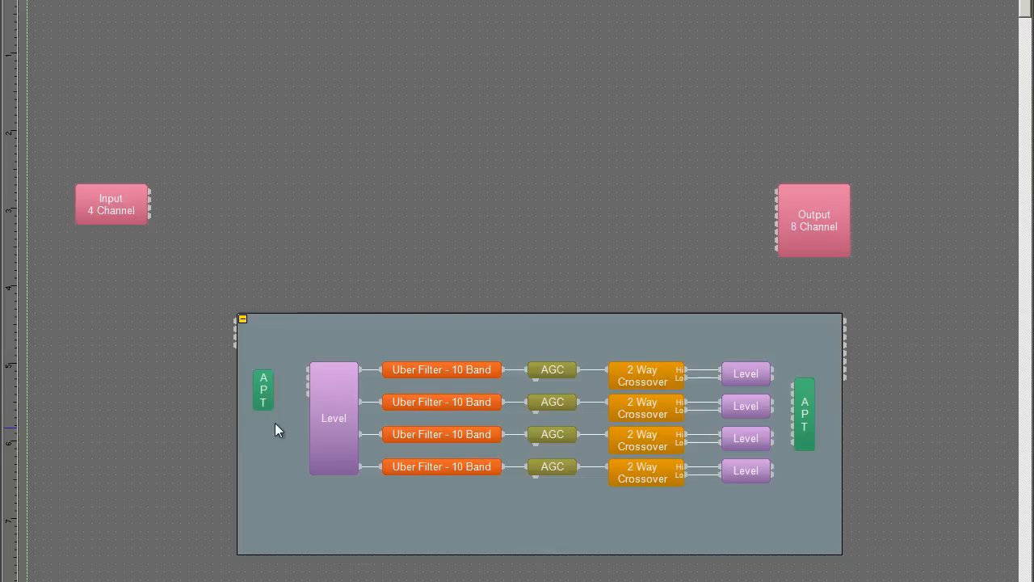
{"action": "left_click_drag", "start_coordinate": [278, 383], "coordinate": [310, 376]}
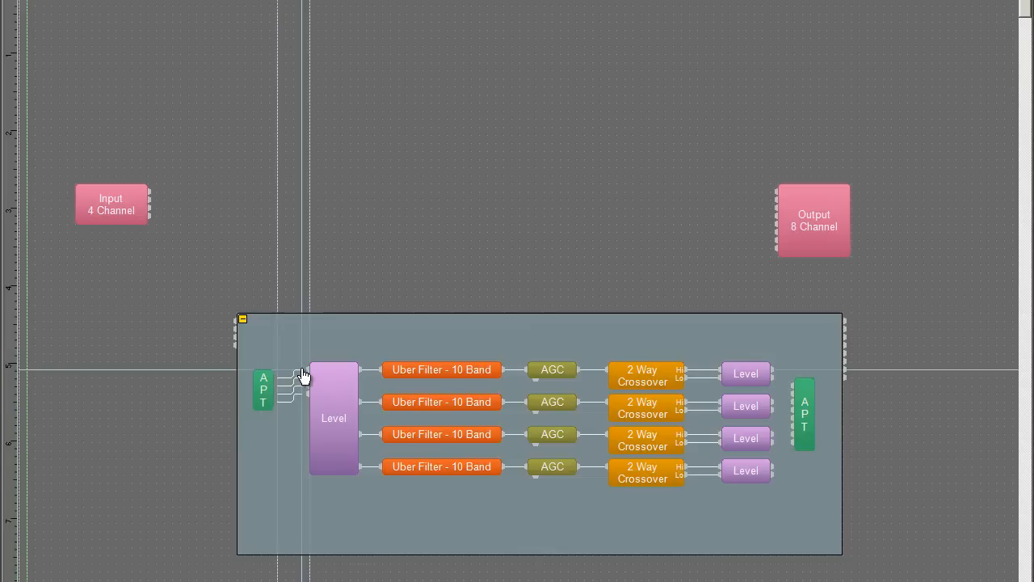
{"action": "left_click_drag", "start_coordinate": [804, 416], "coordinate": [821, 392]}
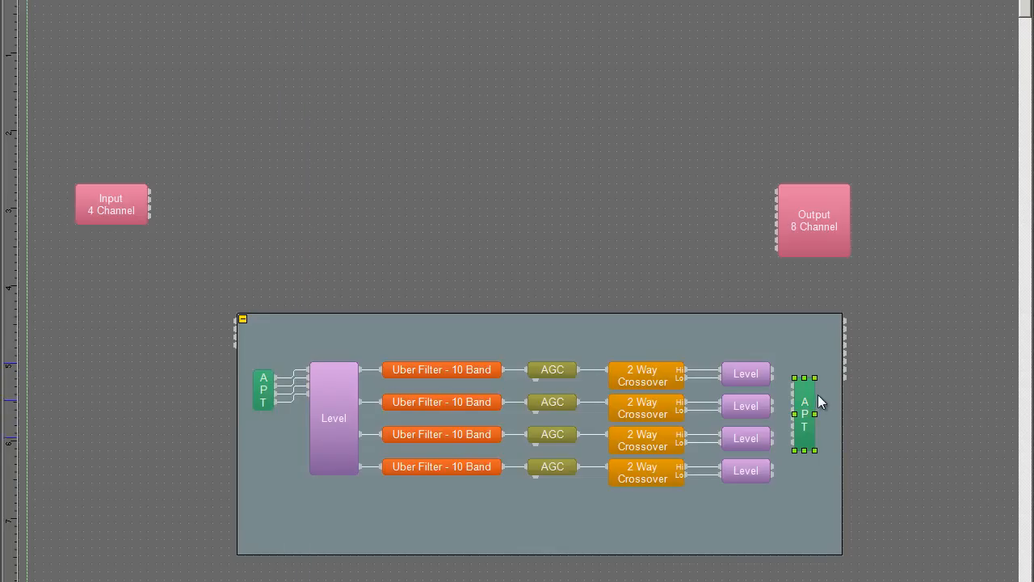
{"action": "left_click", "coordinate": [813, 433]}
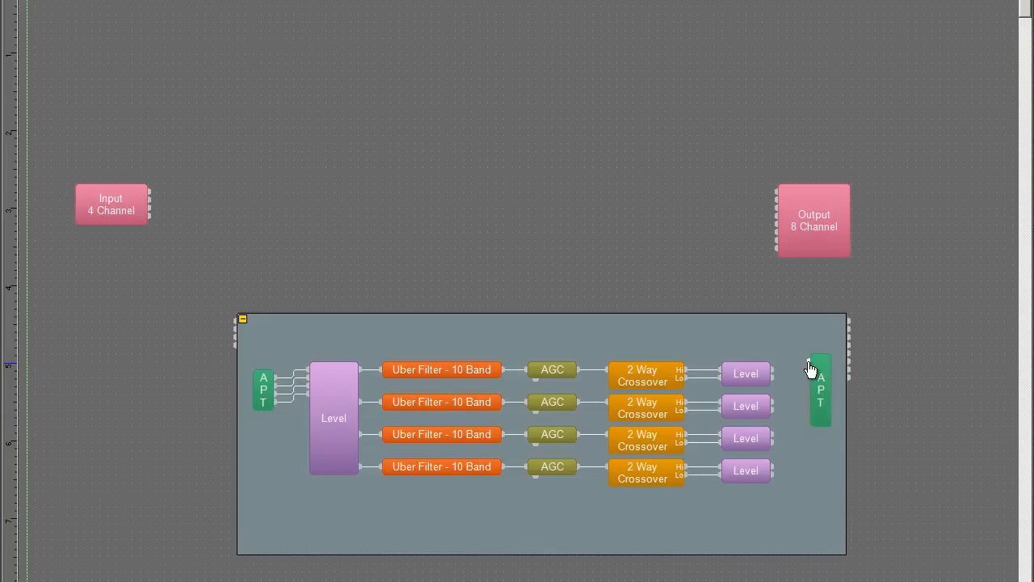
{"action": "mouse_move", "coordinate": [809, 363]}
{"action": "left_mouse_down"}
{"action": "mouse_move", "coordinate": [774, 373]}
{"action": "mouse_move", "coordinate": [820, 409]}
{"action": "left_mouse_up"}
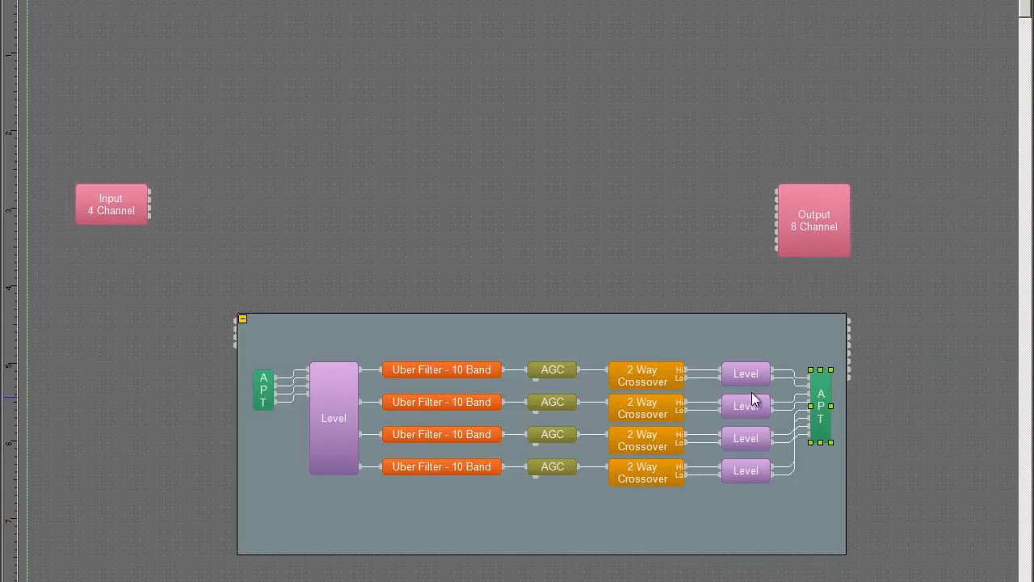
{"action": "left_click", "coordinate": [577, 275]}
Collapse the custom block and move it and Output 8 Channel beside Input 4 Channel
{"action": "left_click", "coordinate": [243, 319]}
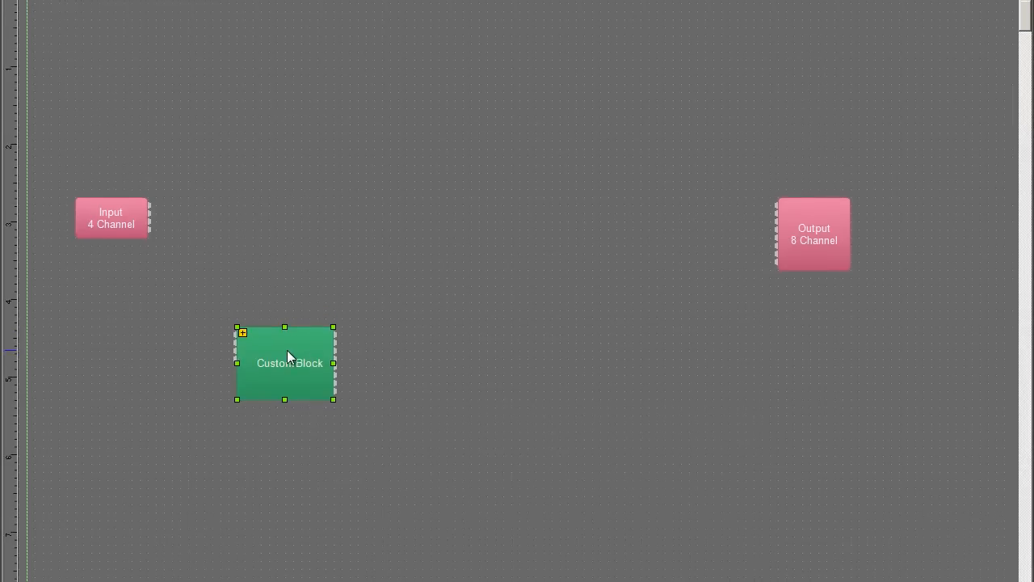
{"action": "left_click_drag", "start_coordinate": [288, 356], "coordinate": [283, 311]}
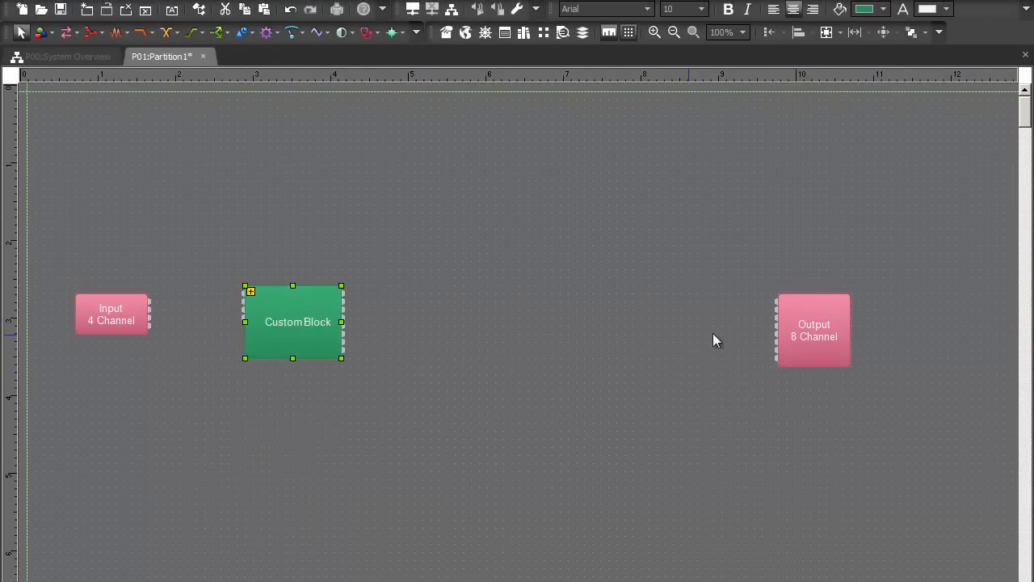
{"action": "left_click_drag", "start_coordinate": [797, 334], "coordinate": [433, 326]}
Wire Input 4 Channel into the custom block and its outputs into Output 8 Channel
{"action": "left_click_drag", "start_coordinate": [385, 267], "coordinate": [422, 367]}
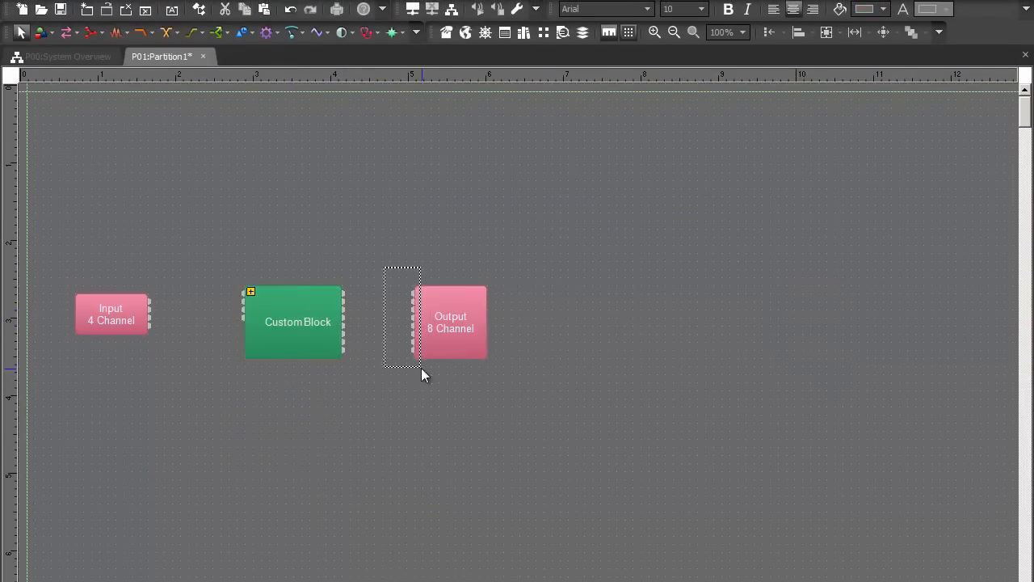
{"action": "left_click_drag", "start_coordinate": [412, 304], "coordinate": [354, 299]}
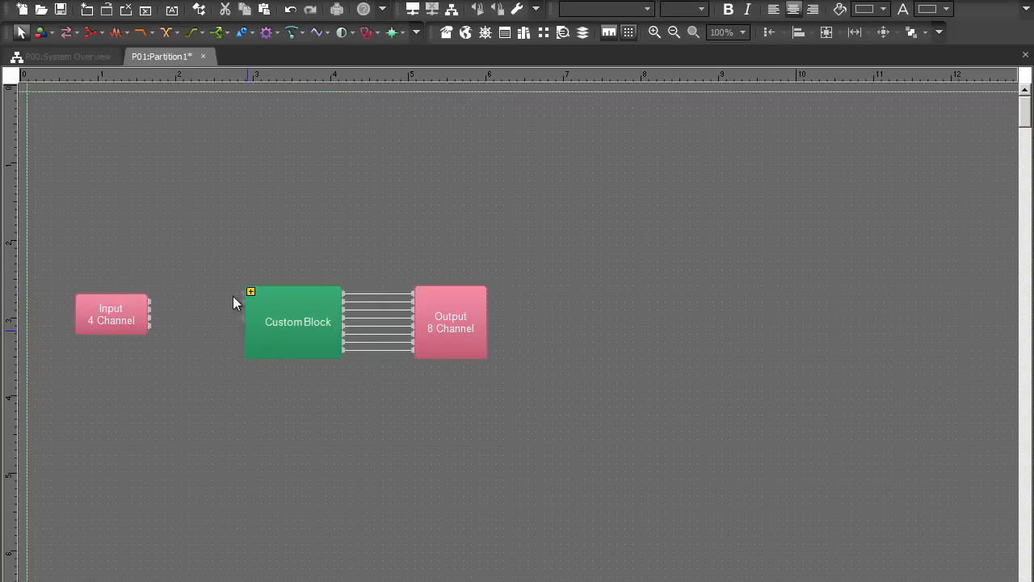
{"action": "mouse_move", "coordinate": [243, 297]}
{"action": "left_mouse_down"}
{"action": "mouse_move", "coordinate": [151, 307]}
{"action": "mouse_move", "coordinate": [182, 303]}
{"action": "left_mouse_up"}
{"action": "left_click", "coordinate": [142, 311]}
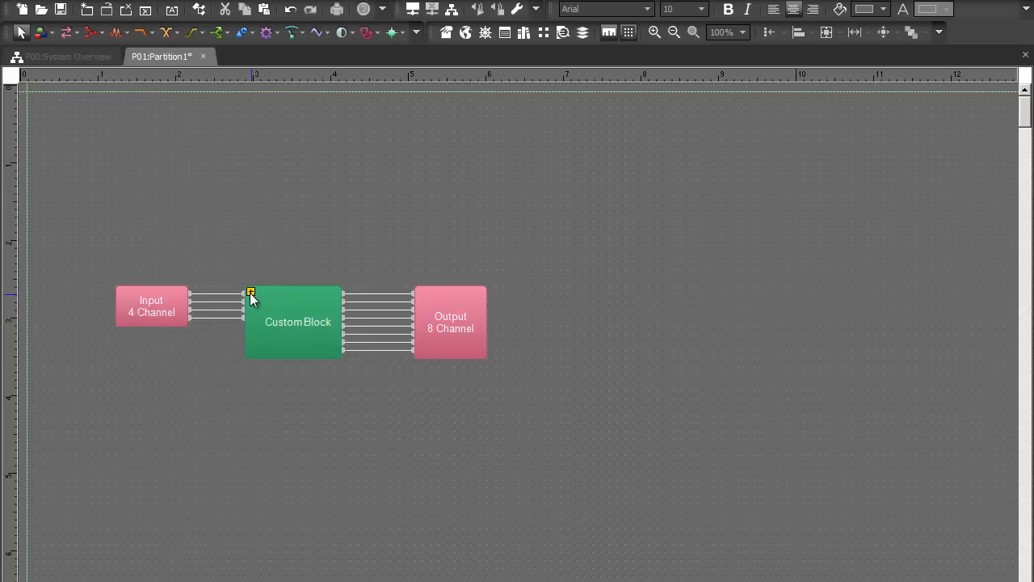
Expand the custom block to check its contents and collapse it again
{"action": "left_click", "coordinate": [250, 292]}
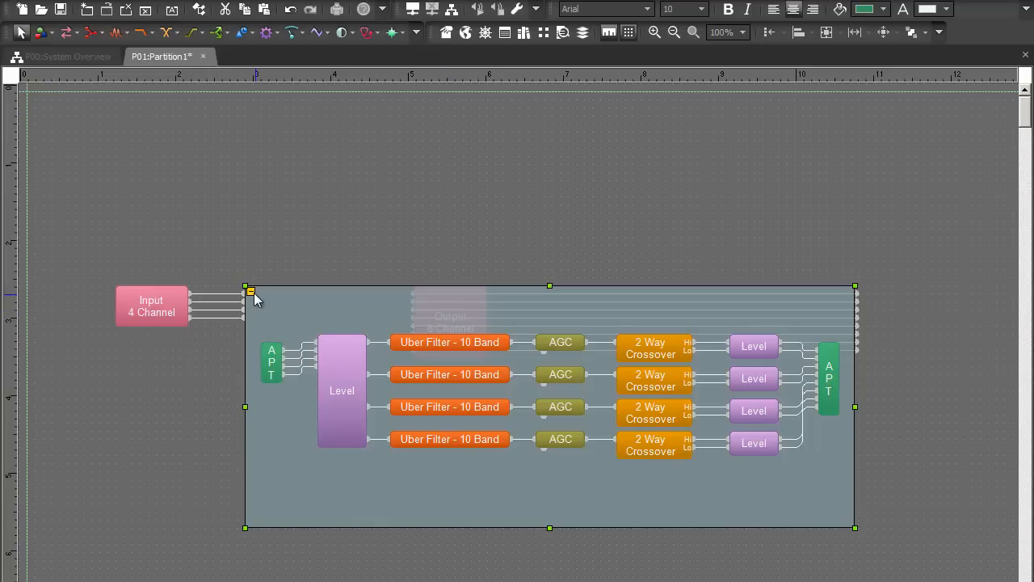
{"action": "left_click", "coordinate": [252, 292]}
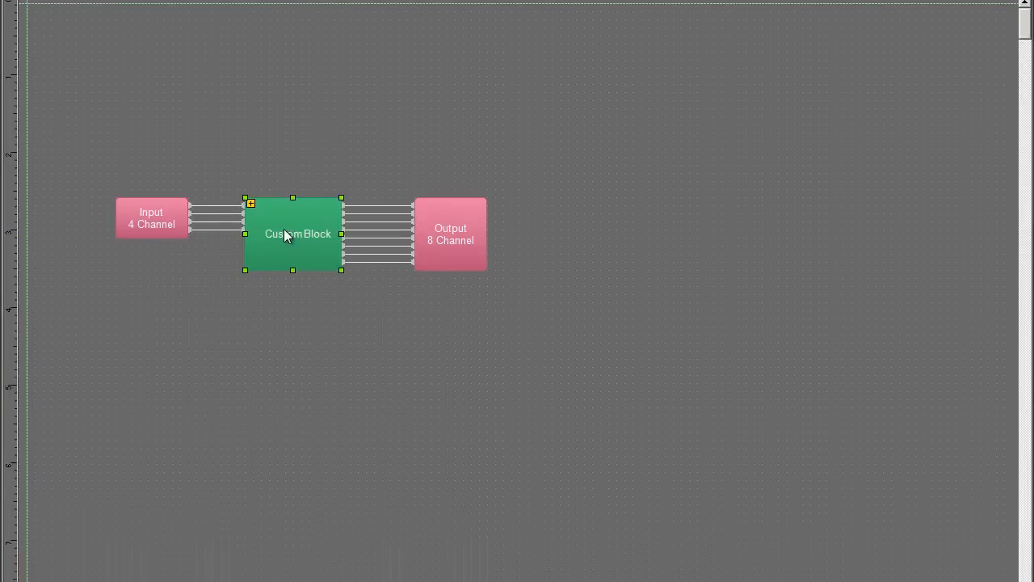
Enter a password for the custom block in its DSP Properties
{"action": "right_click", "coordinate": [284, 284]}
{"action": "left_click", "coordinate": [324, 568]}
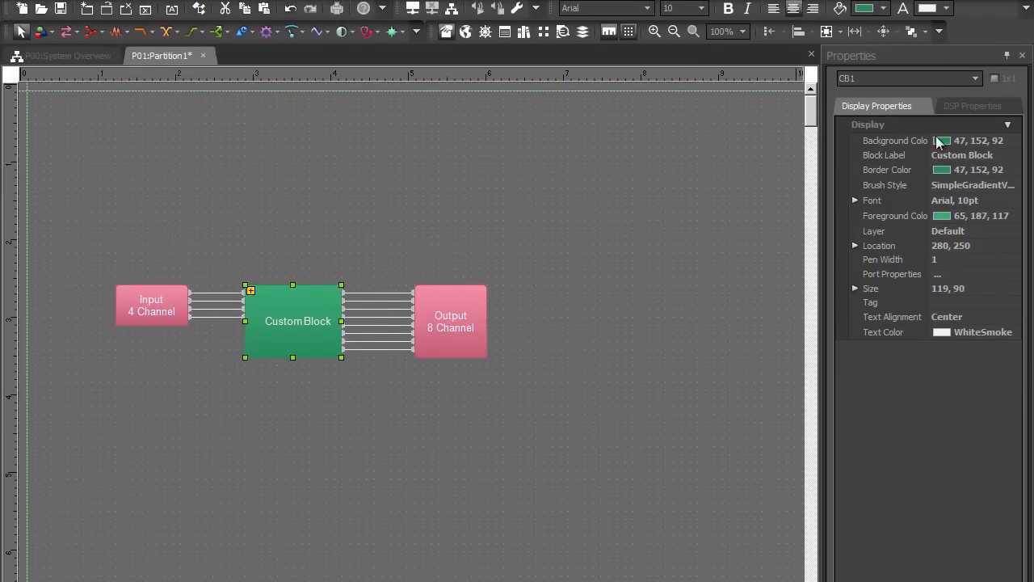
{"action": "left_click", "coordinate": [966, 107]}
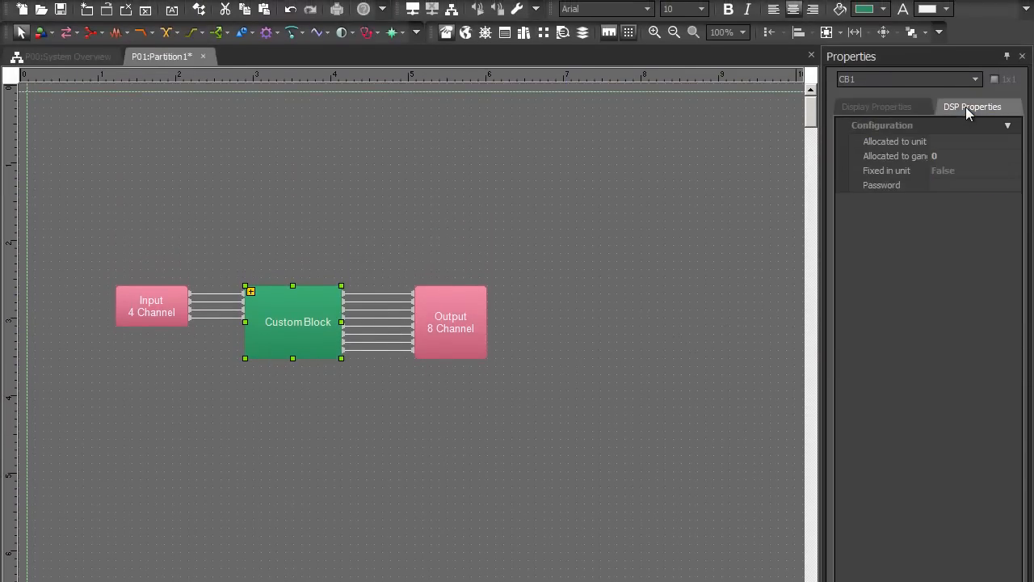
{"action": "left_click", "coordinate": [937, 185]}
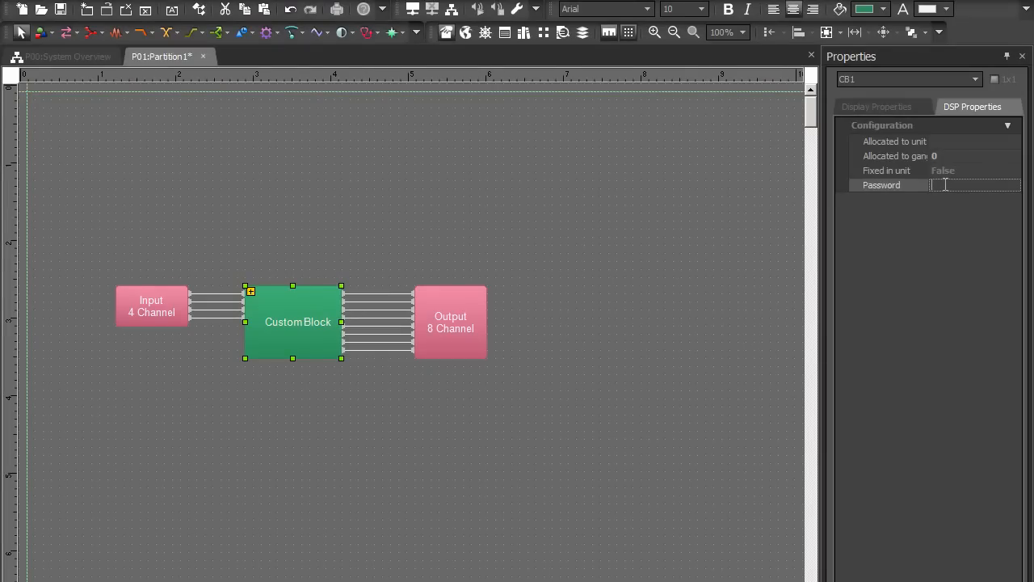
{"action": "key", "text": "Return"}
Expand the protected custom block by entering its password at the prompt
{"action": "left_click", "coordinate": [421, 231]}
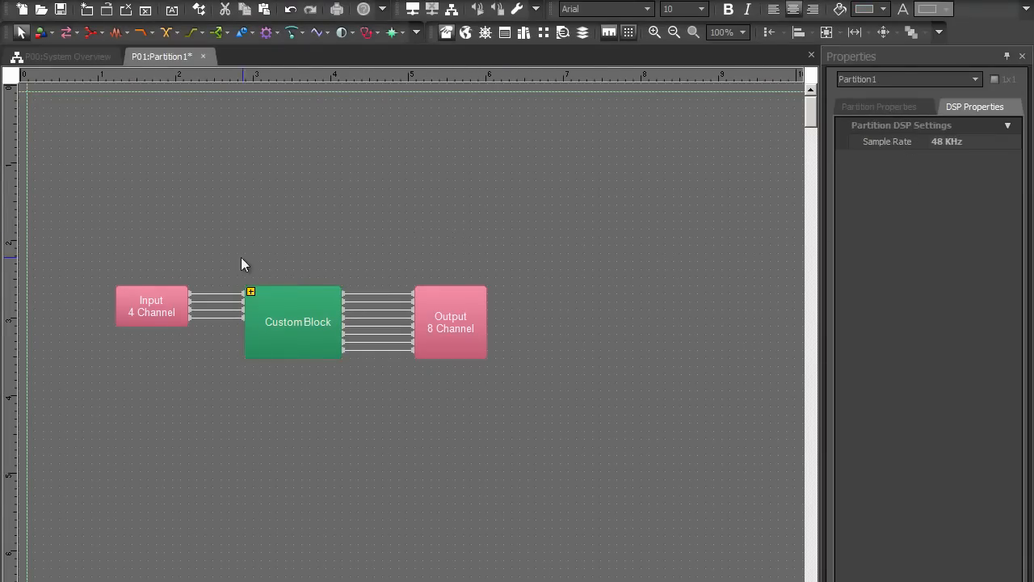
{"action": "left_click", "coordinate": [251, 292]}
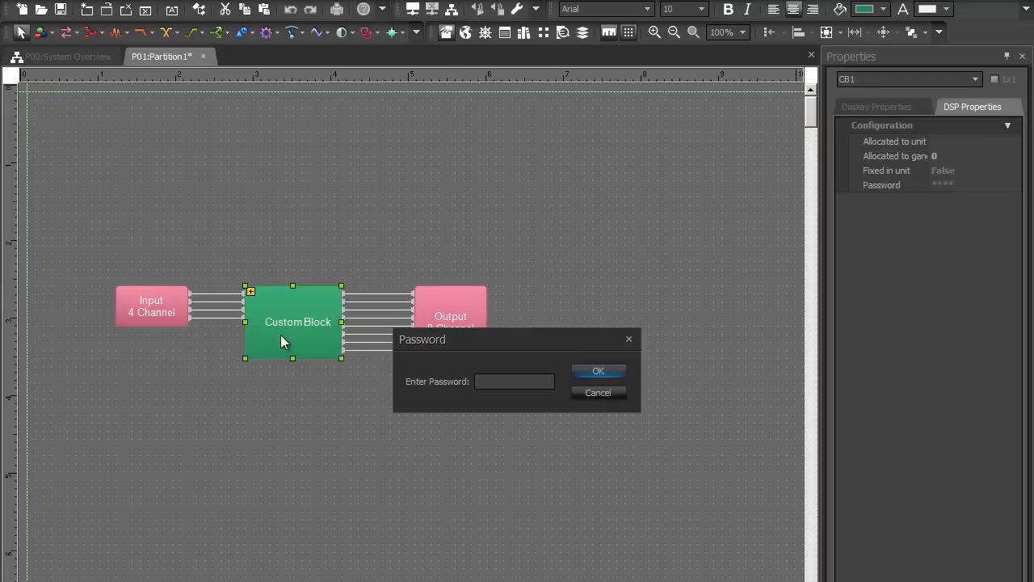
{"action": "left_click", "coordinate": [599, 370]}
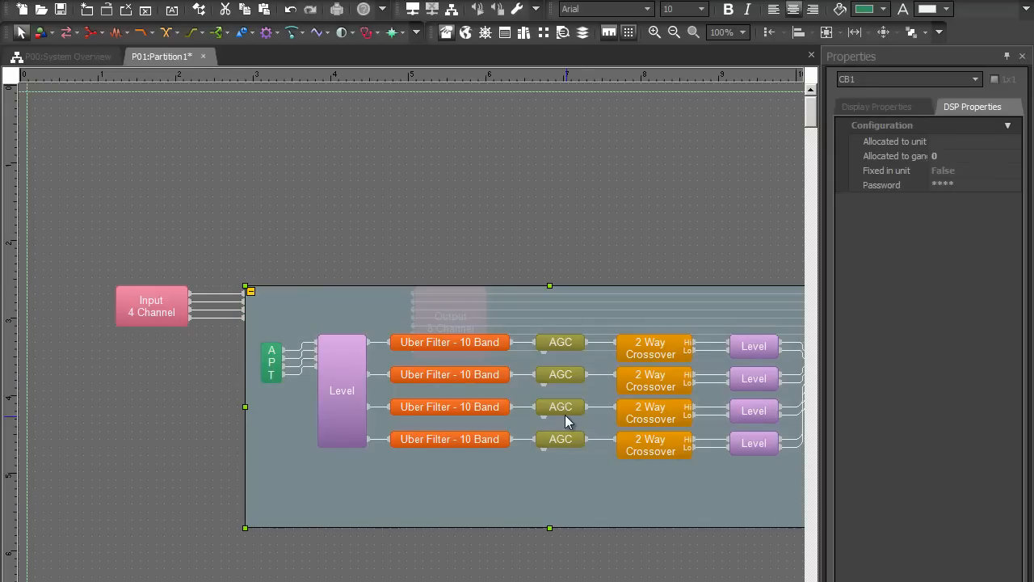